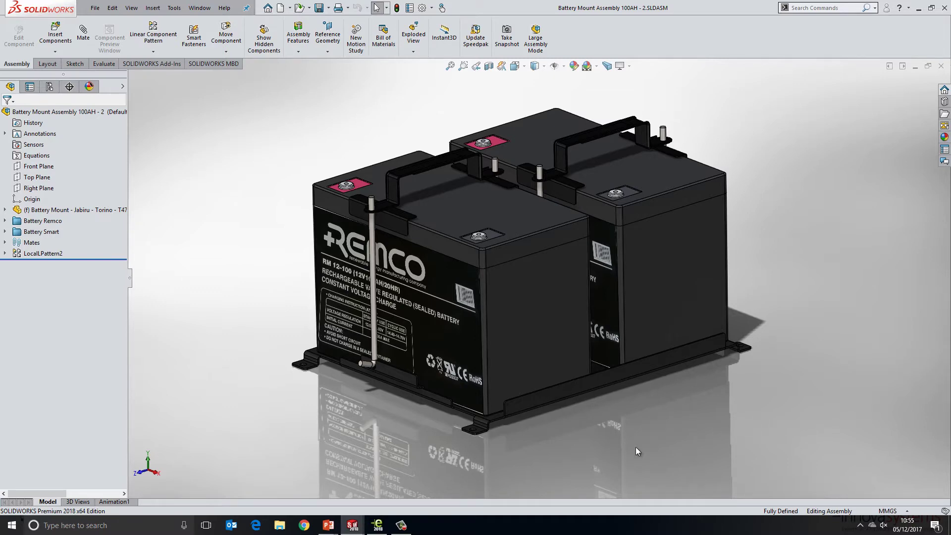
Step: Examine the battery mount assembly and its Model Display document properties, including the storage of appearance, decal and scene data
{"action": "middle_click_drag", "start_coordinate": [636, 450], "coordinate": [599, 413]}
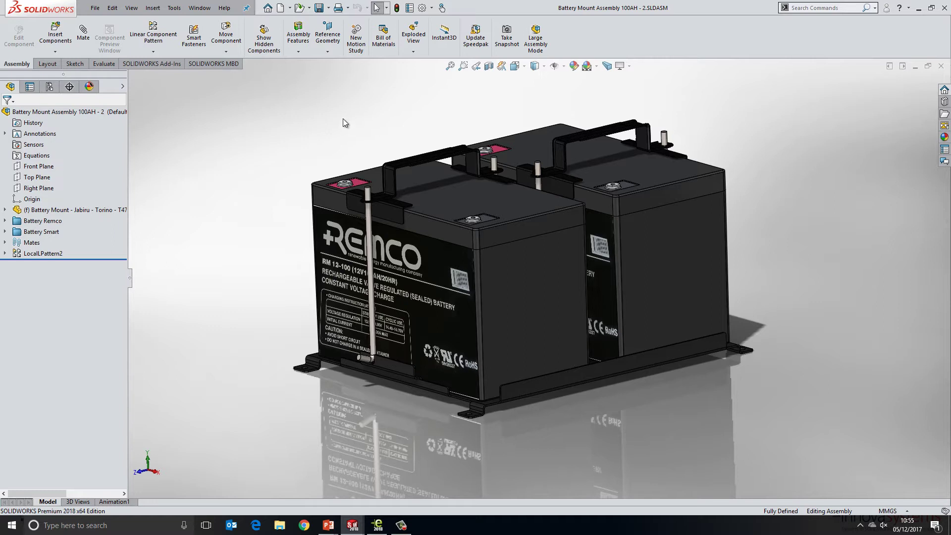
{"action": "middle_click_drag", "start_coordinate": [346, 126], "coordinate": [347, 149], "text": "ctrl"}
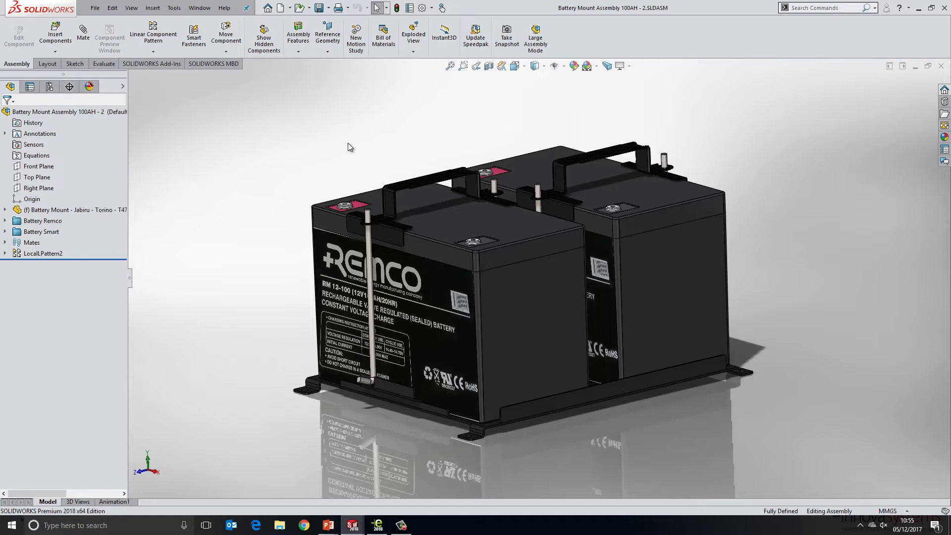
{"action": "left_click", "coordinate": [422, 8]}
{"action": "left_click", "coordinate": [351, 103]}
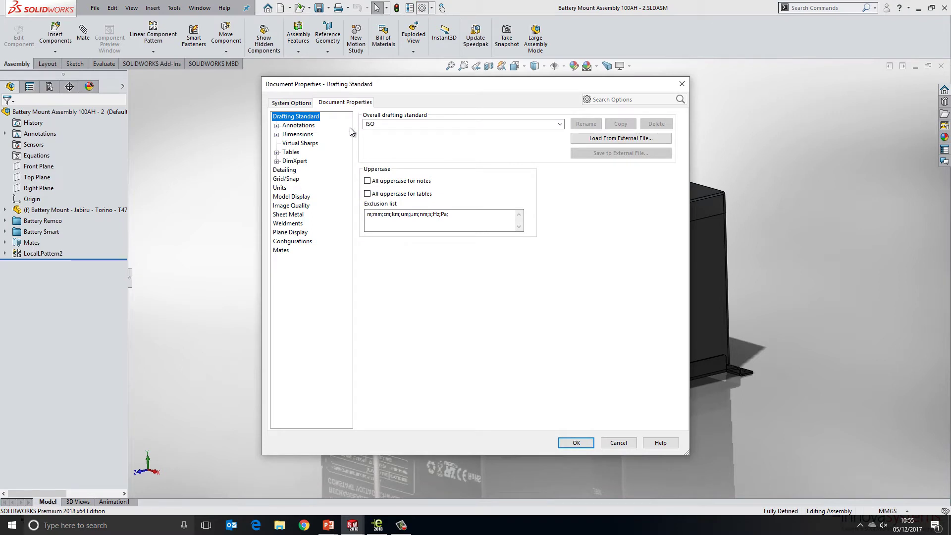
{"action": "left_click", "coordinate": [292, 196]}
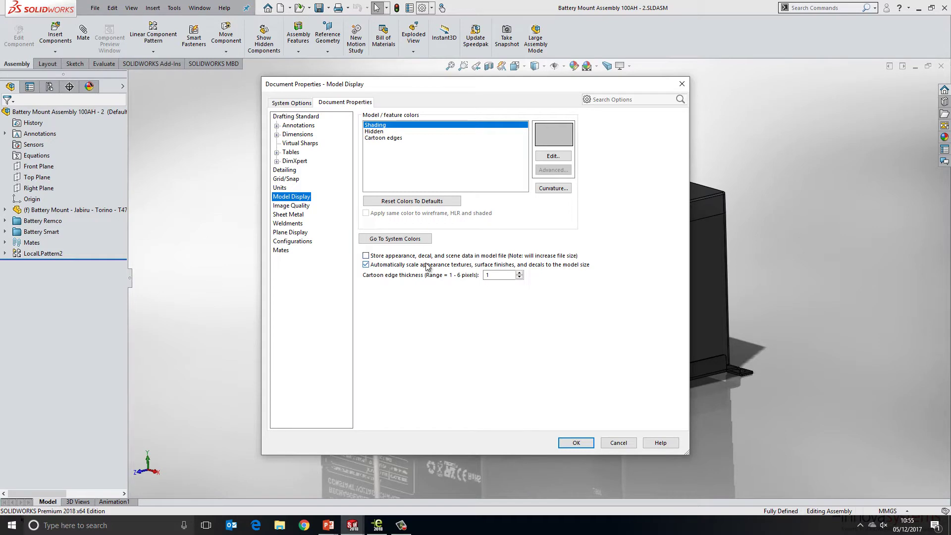
{"action": "left_click", "coordinate": [576, 442]}
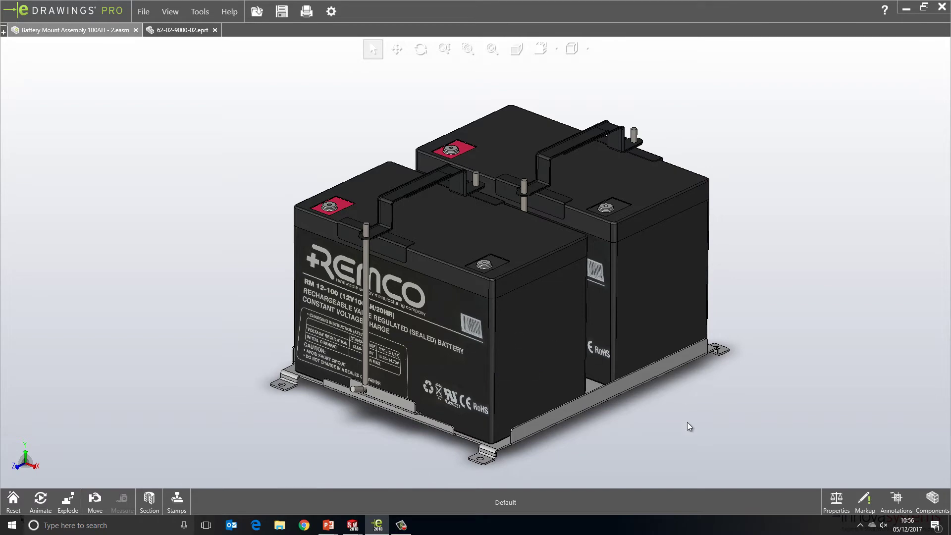
Step: Switch to eDrawings, inspect the battery mount assembly and display its markup comment IPN1 - Comment4 about the terminals
{"action": "left_click_drag", "start_coordinate": [671, 423], "coordinate": [664, 409]}
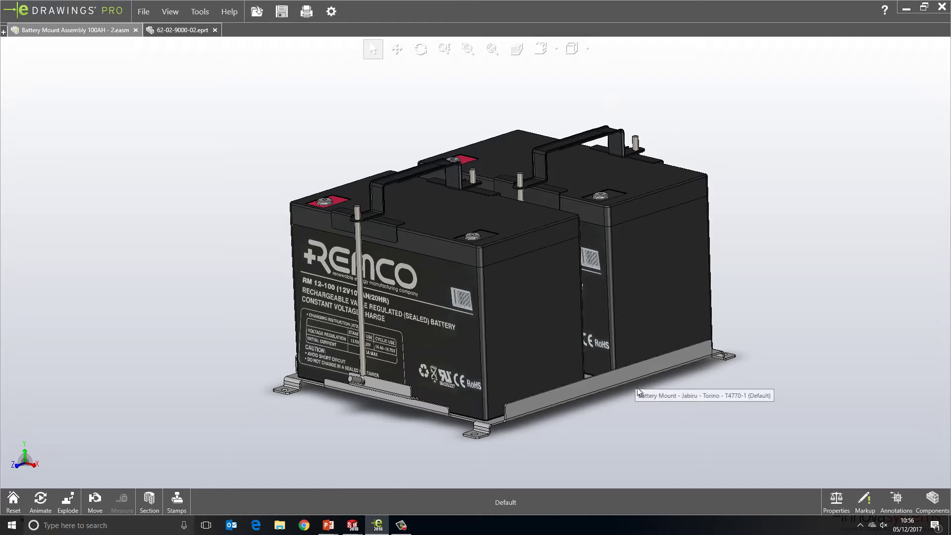
{"action": "left_click", "coordinate": [863, 501]}
{"action": "left_click", "coordinate": [863, 449]}
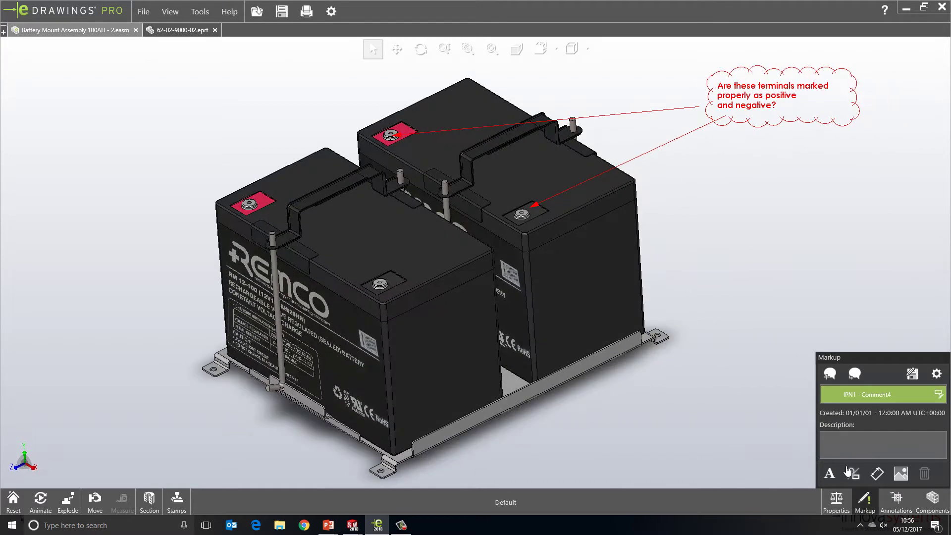
{"action": "left_click", "coordinate": [759, 434]}
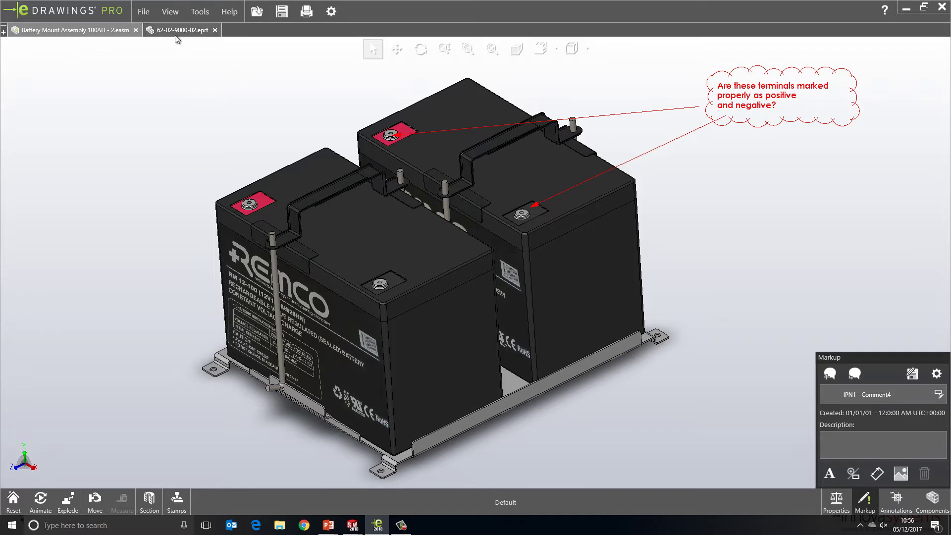
Step: Open CHASSIS.easm alongside the files that are already open
{"action": "left_click", "coordinate": [4, 31]}
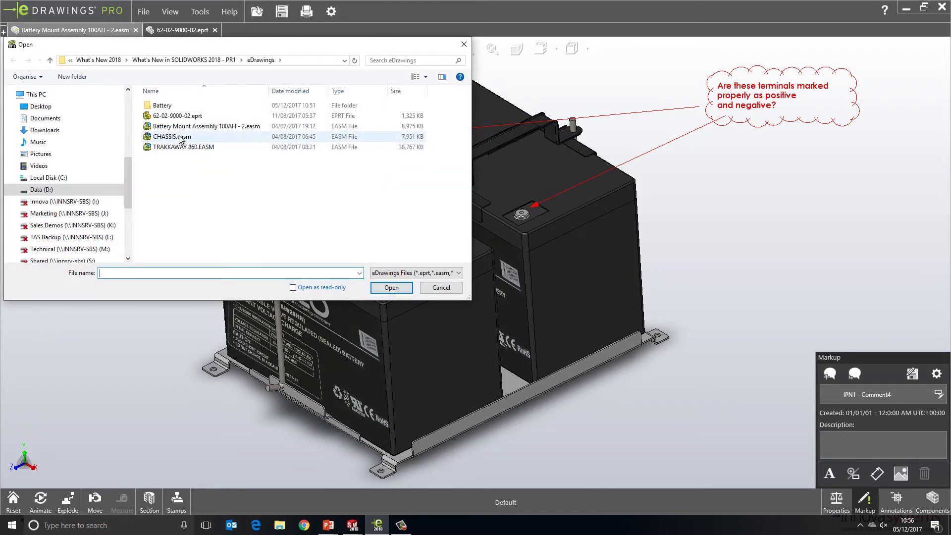
{"action": "left_click", "coordinate": [179, 138]}
{"action": "left_click", "coordinate": [401, 287]}
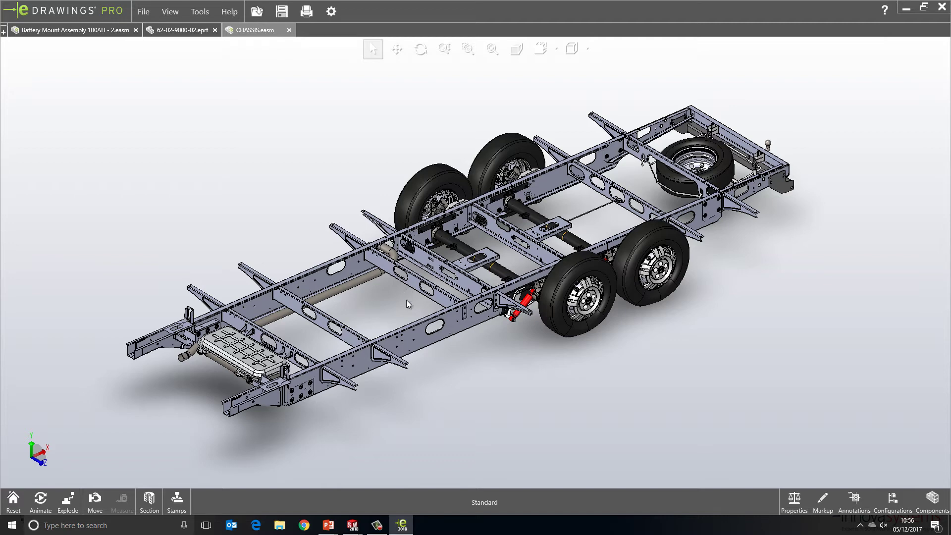
Step: Inspect the chassis assembly from different angles and review the general performance options, including Graphics boost
{"action": "middle_click_drag", "start_coordinate": [528, 359], "coordinate": [529, 348]}
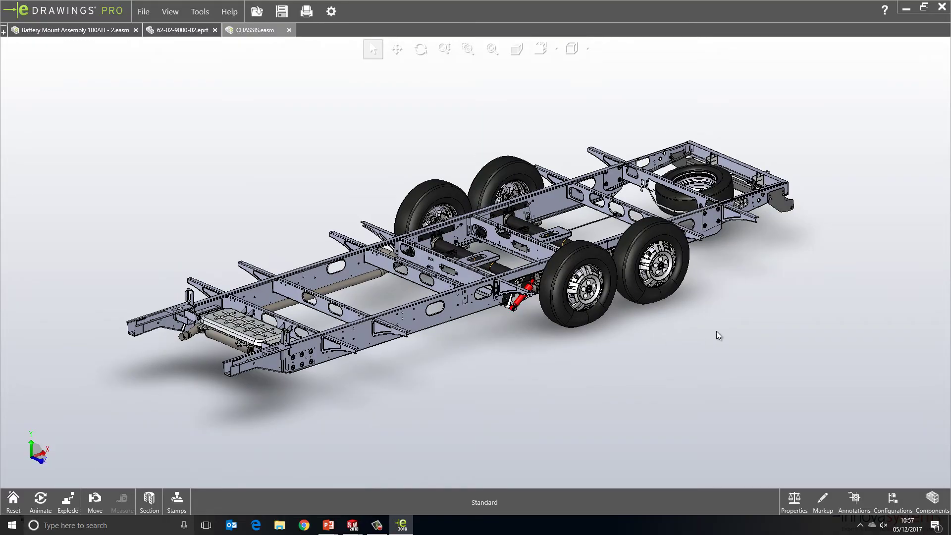
{"action": "mouse_move", "coordinate": [717, 331]}
{"action": "middle_mouse_down"}
{"action": "mouse_move", "coordinate": [659, 326]}
{"action": "mouse_move", "coordinate": [70, 376]}
{"action": "mouse_move", "coordinate": [274, 365]}
{"action": "mouse_move", "coordinate": [550, 325]}
{"action": "mouse_move", "coordinate": [729, 330]}
{"action": "middle_mouse_up"}
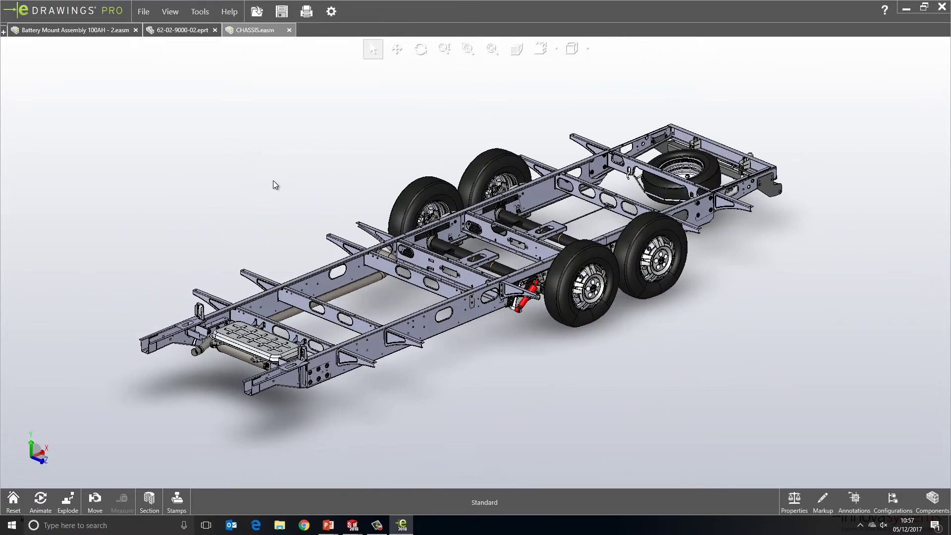
{"action": "scroll", "coordinate": [285, 197], "scroll_direction": "down", "scroll_amount": 2}
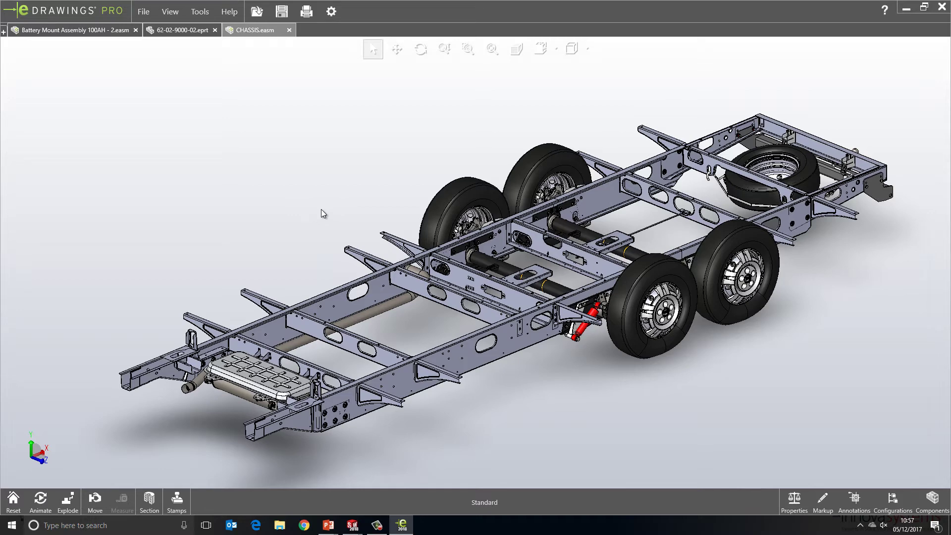
{"action": "left_click", "coordinate": [332, 11]}
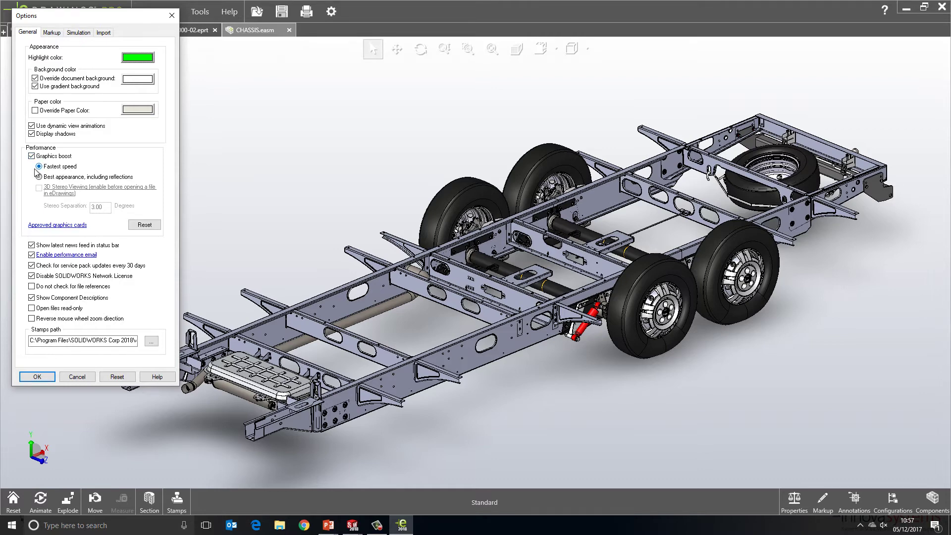
{"action": "left_click", "coordinate": [51, 380]}
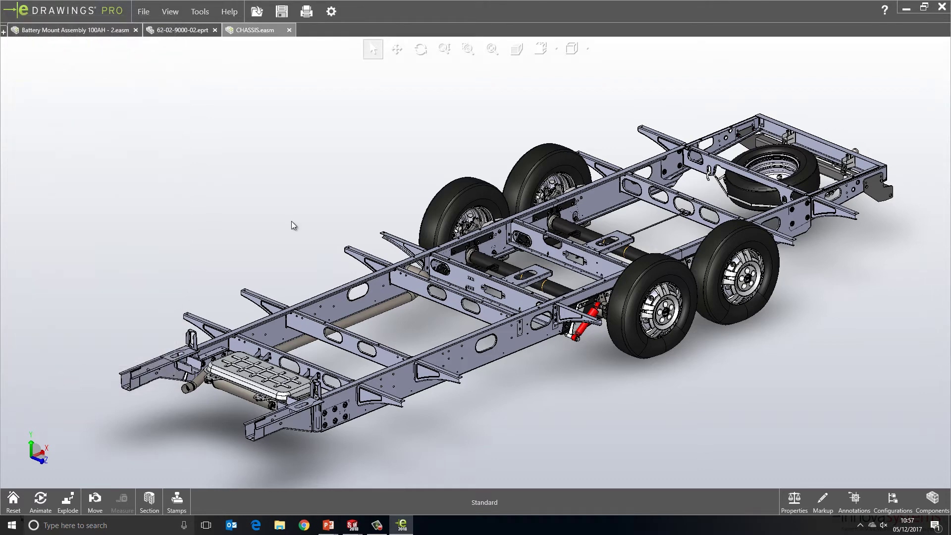
Step: Switch to SOLIDWORKS and show the part's *Front, Section, No pockets, 135 Centres and 140 Centres 3D views in turn
{"action": "key", "text": "alt+Tab"}
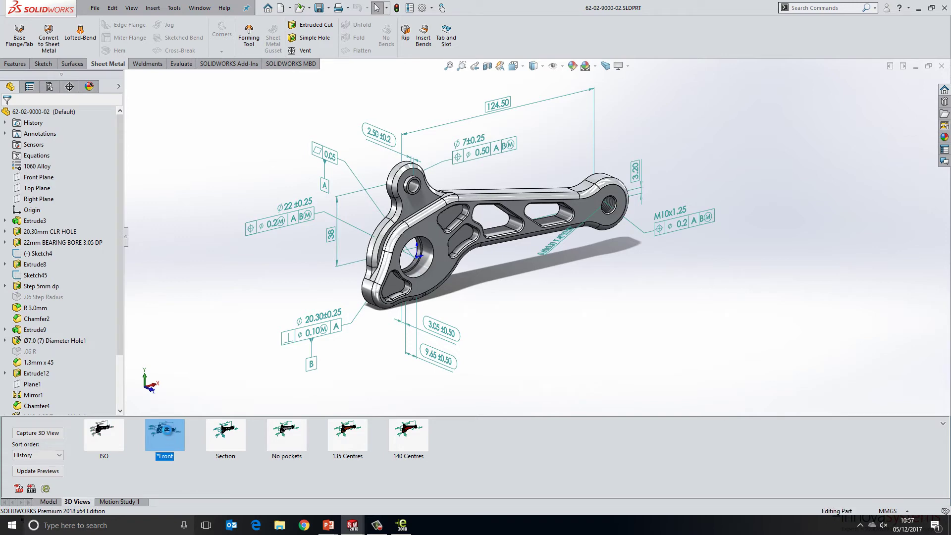
{"action": "double_click", "coordinate": [168, 430]}
{"action": "double_click", "coordinate": [225, 430]}
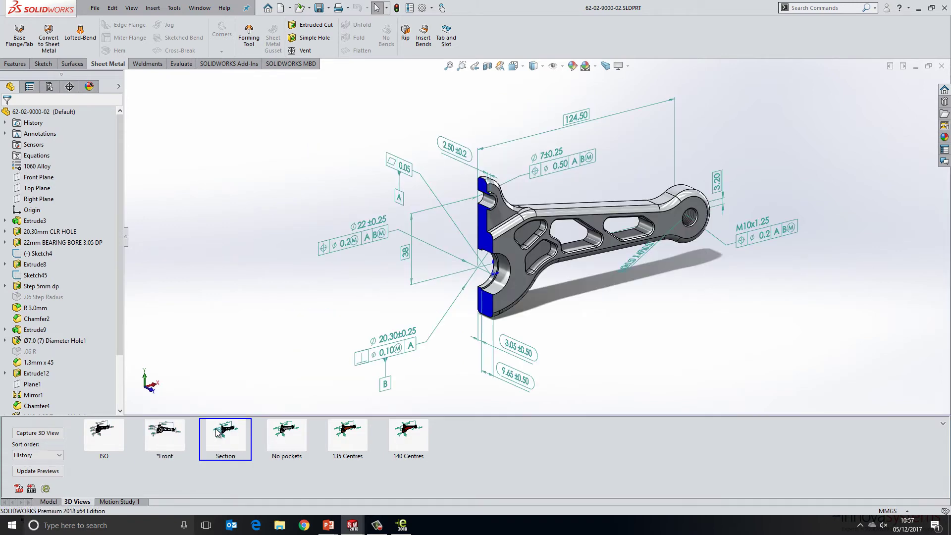
{"action": "double_click", "coordinate": [292, 433]}
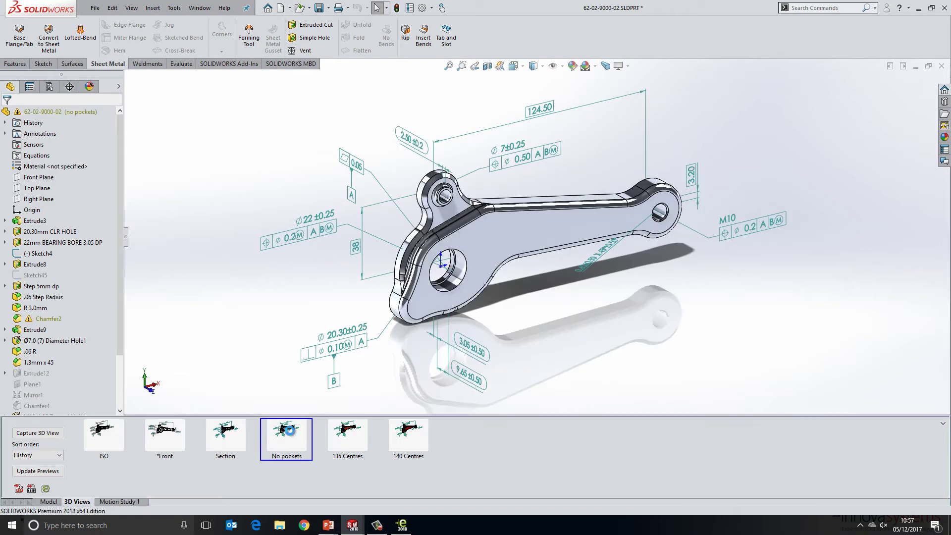
{"action": "double_click", "coordinate": [350, 433]}
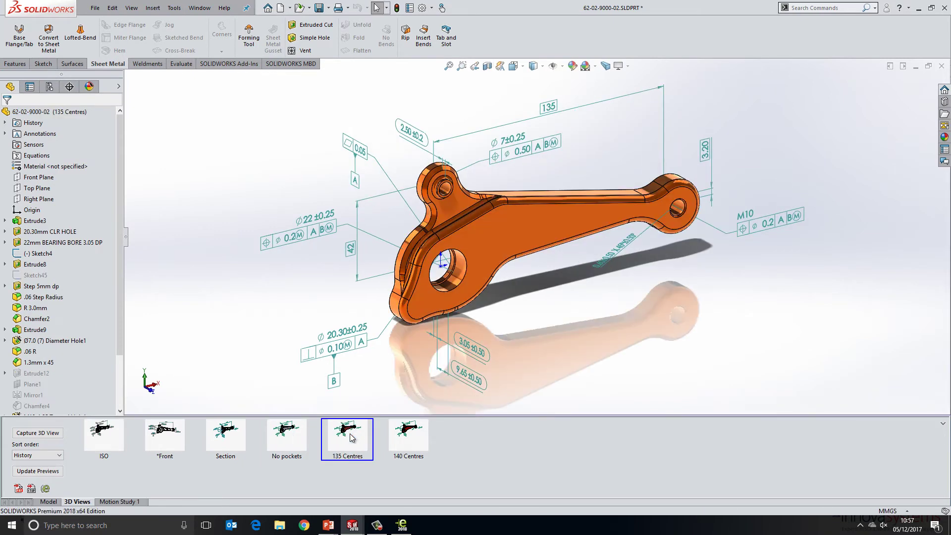
{"action": "double_click", "coordinate": [416, 429]}
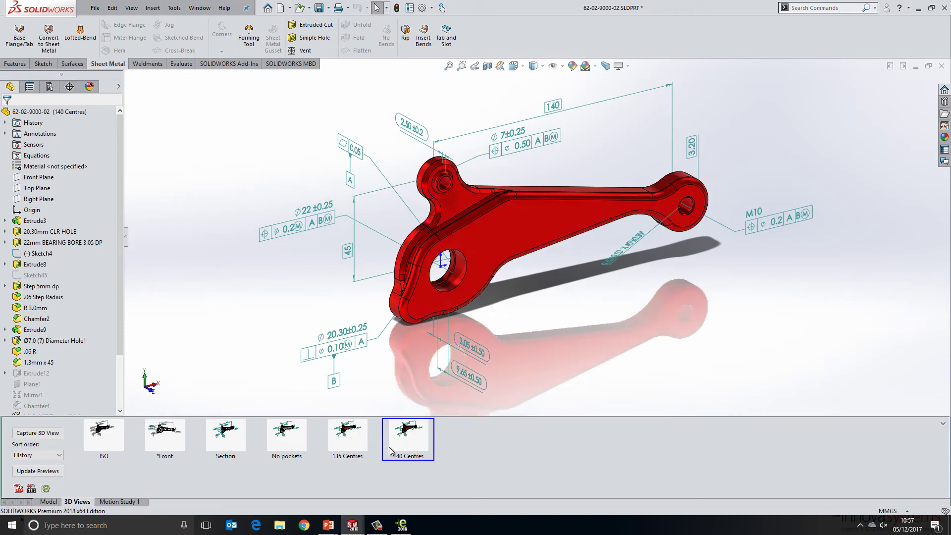
Step: Examine the configuration, STEP attachment and password options for publishing the part to an eDrawings file, without saving
{"action": "left_click", "coordinate": [46, 490]}
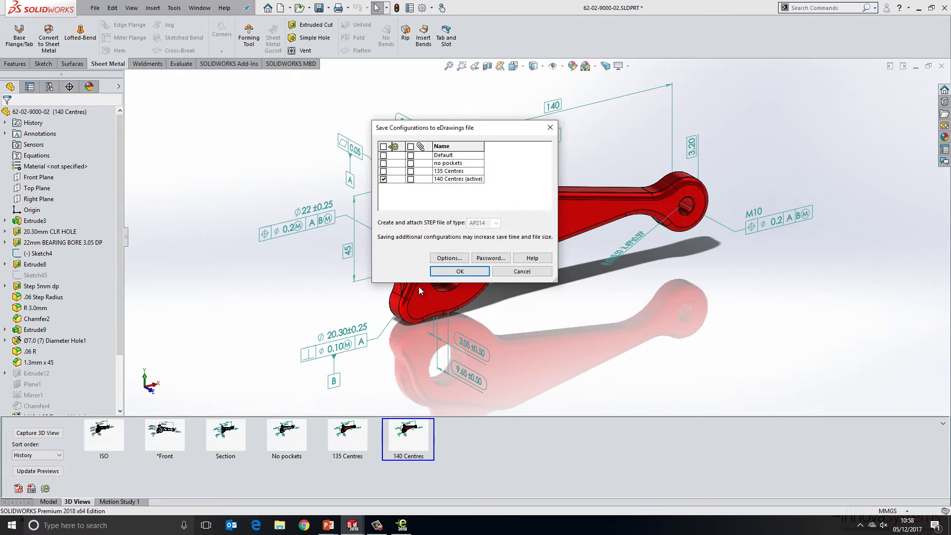
{"action": "left_click", "coordinate": [487, 263]}
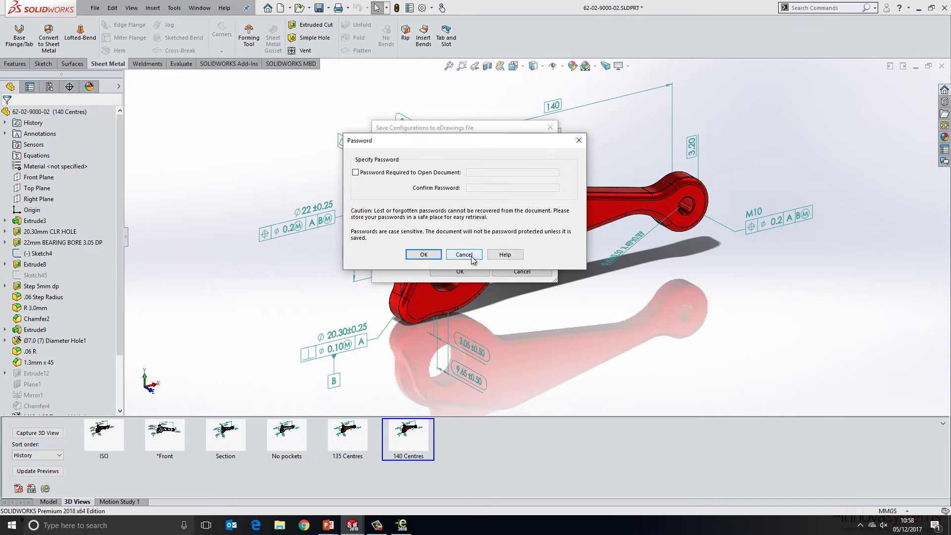
{"action": "left_click", "coordinate": [472, 256]}
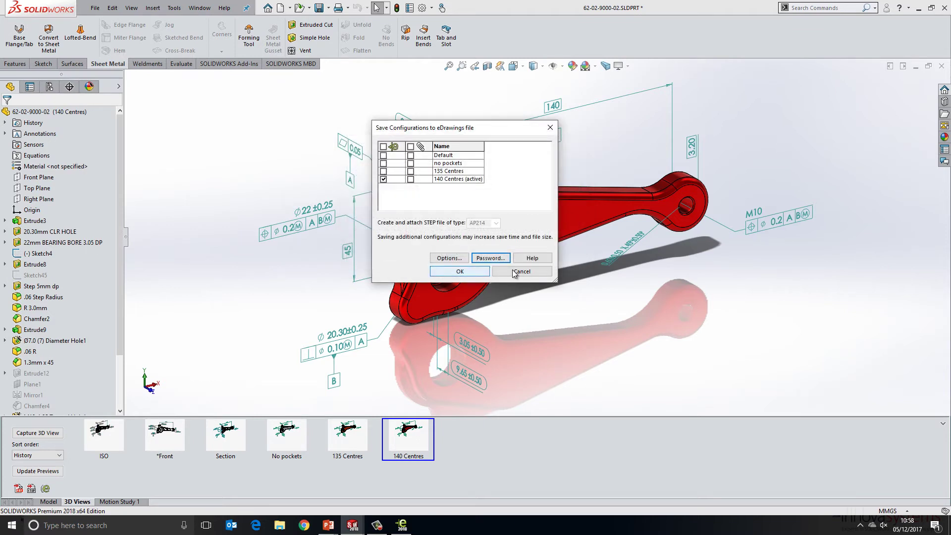
{"action": "left_click", "coordinate": [522, 272]}
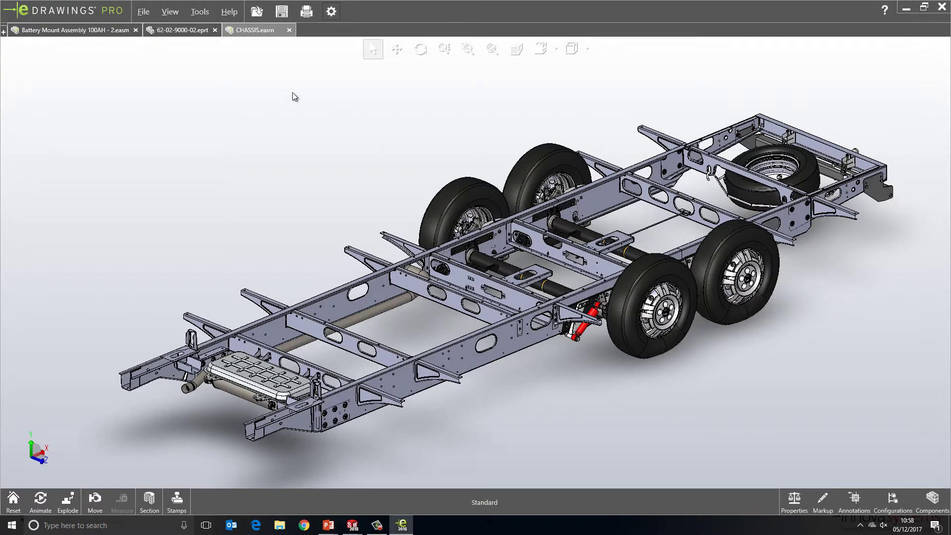
Step: In eDrawings, show 62-02-9000-02.eprt in its ISO and *Front 3D views, list the views of all configurations and activate No pockets
{"action": "left_click", "coordinate": [182, 31]}
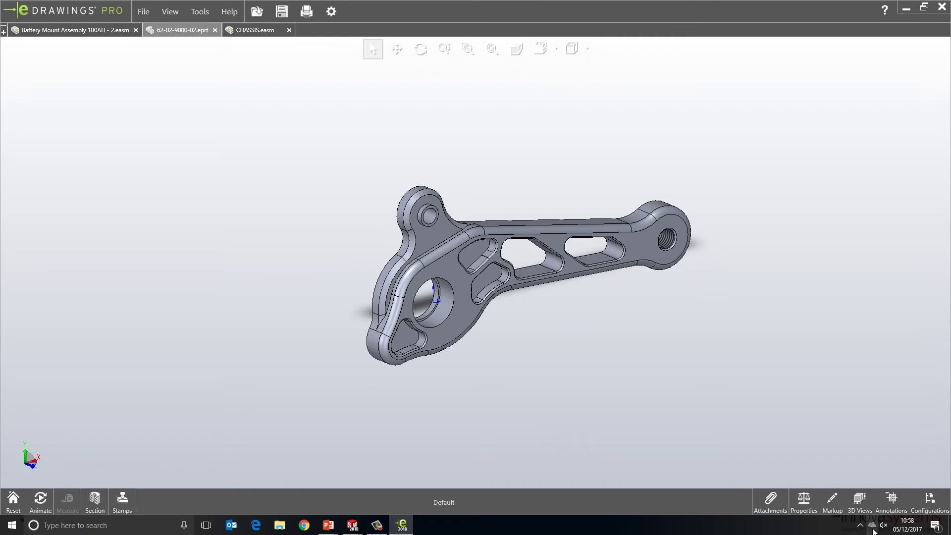
{"action": "left_click", "coordinate": [857, 503]}
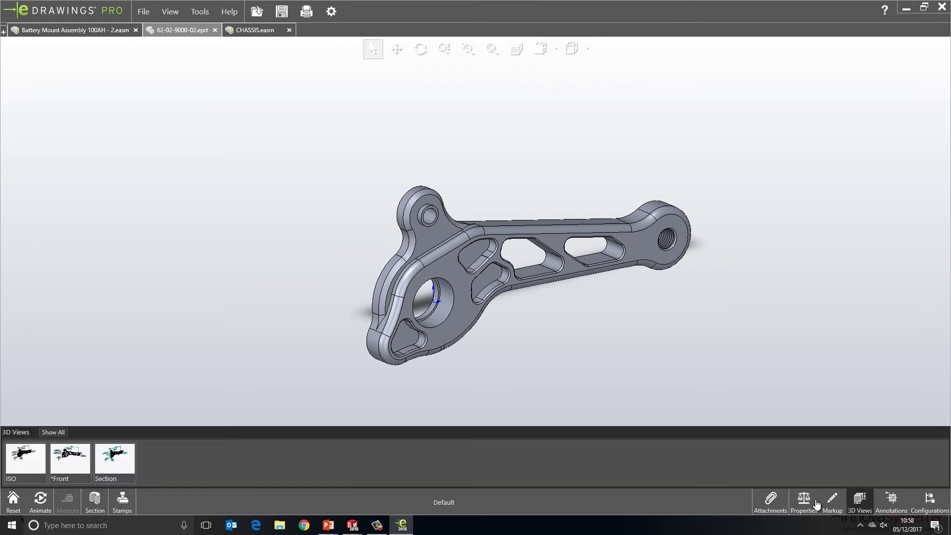
{"action": "left_click", "coordinate": [30, 461]}
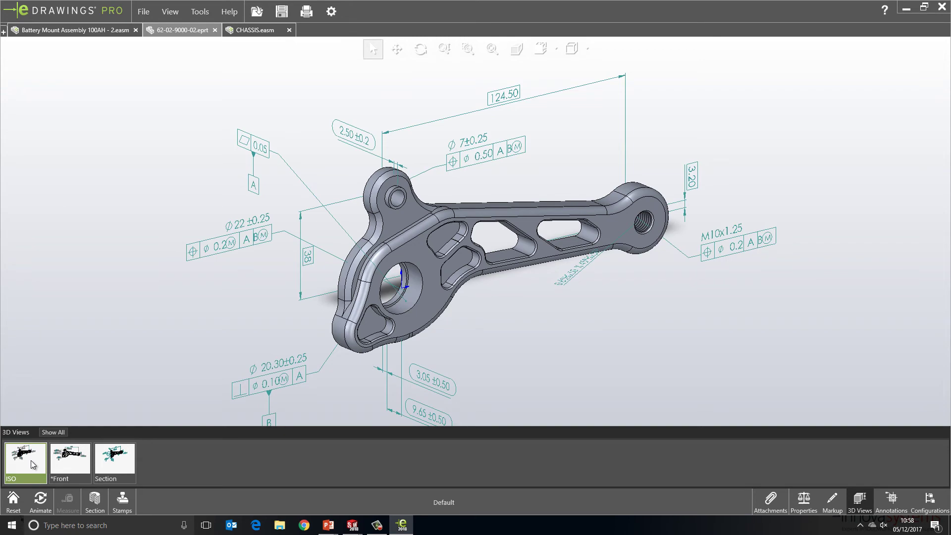
{"action": "left_click", "coordinate": [78, 464]}
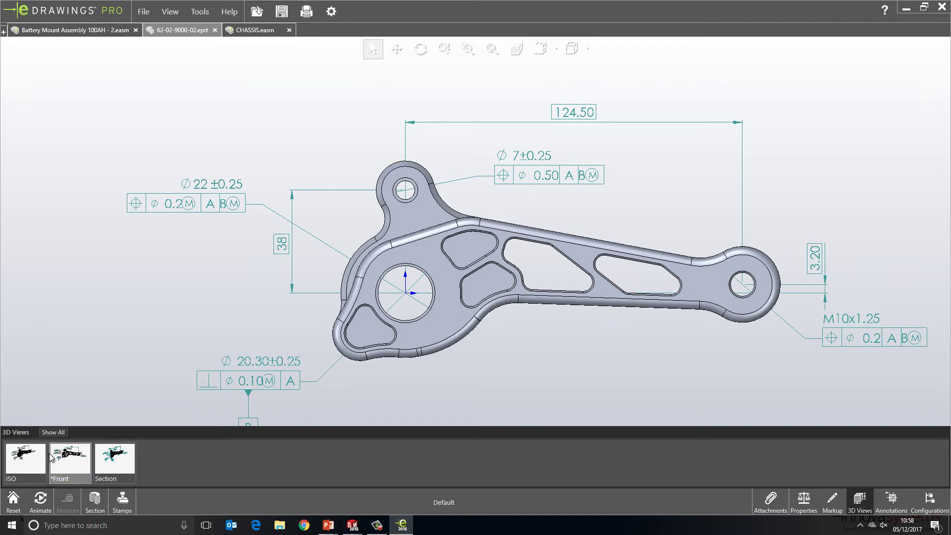
{"action": "left_click", "coordinate": [51, 433]}
{"action": "left_click", "coordinate": [168, 460]}
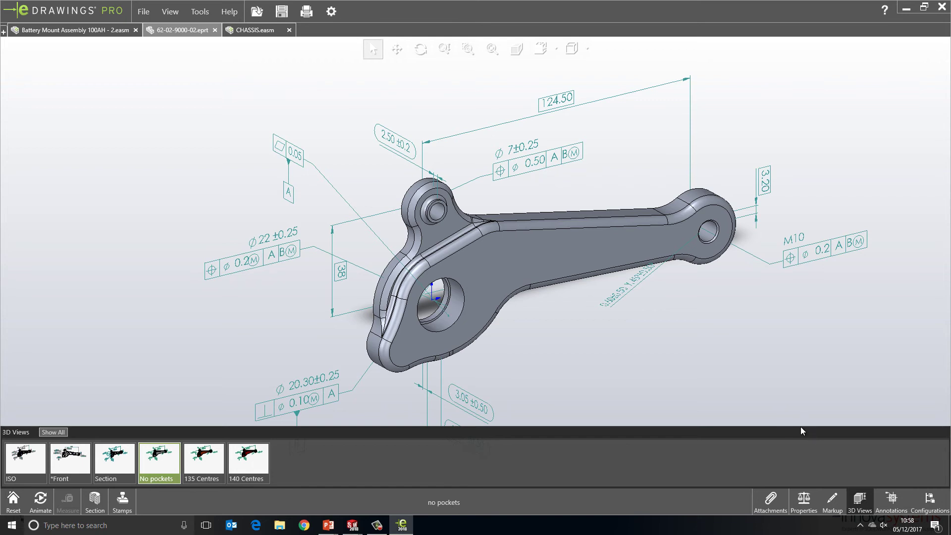
{"action": "left_click", "coordinate": [777, 502]}
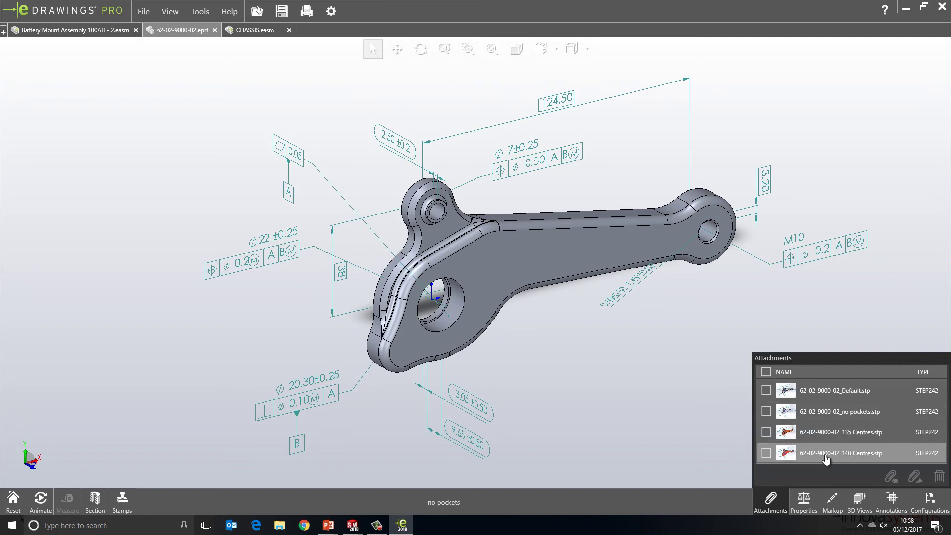
{"action": "left_click", "coordinate": [824, 399]}
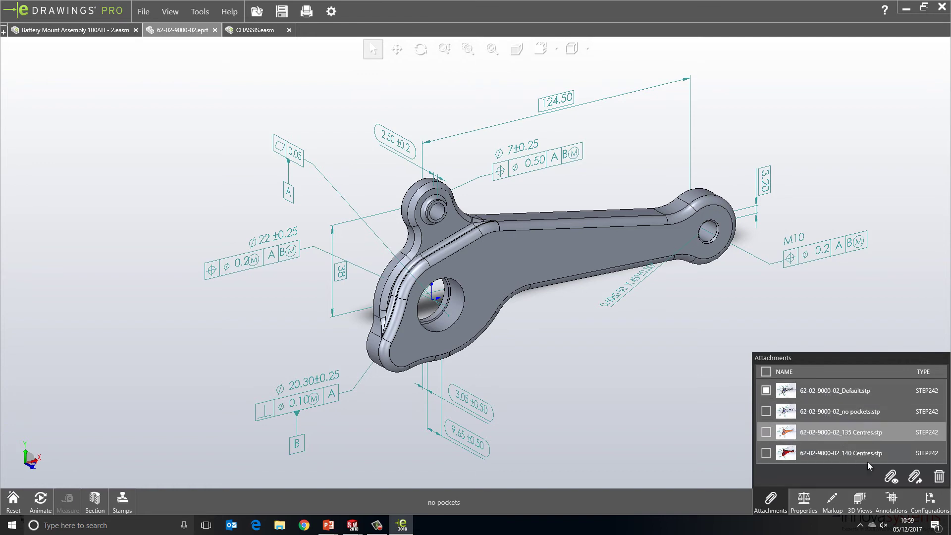